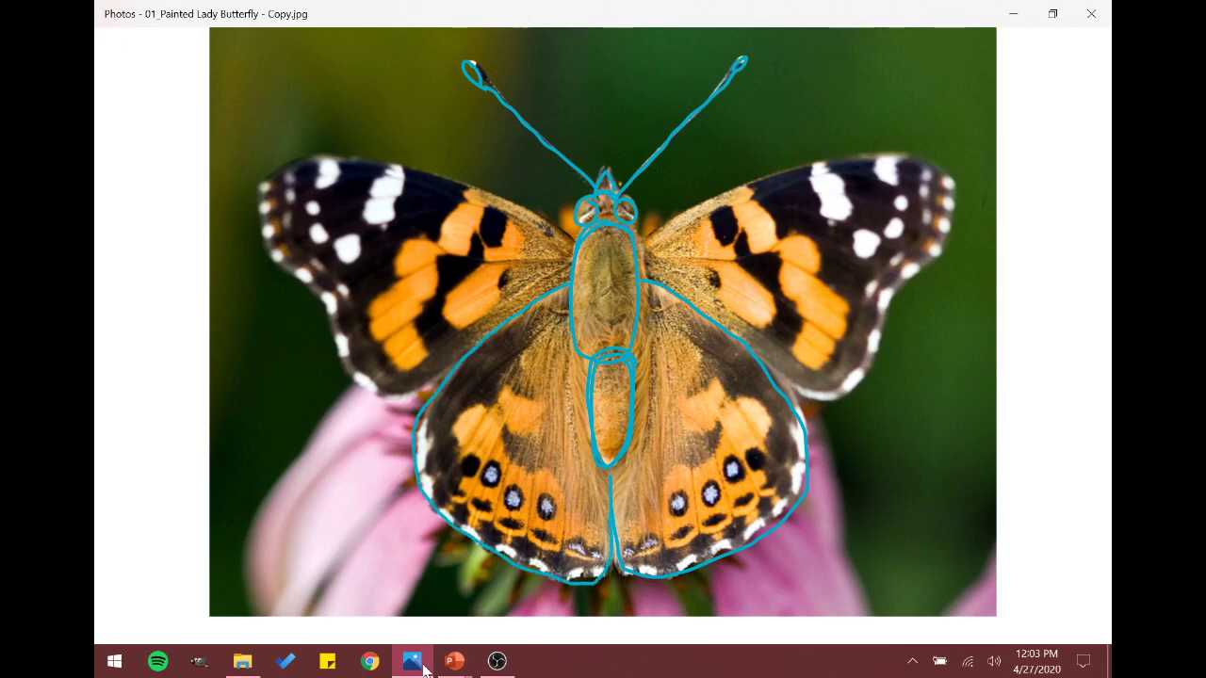
# Step: Trace the outlines of the butterfly's right and left upper wings with the blue pen
pyautogui.moveTo(648, 235)
pyautogui.mouseDown()
pyautogui.moveTo(828, 154)
pyautogui.moveTo(944, 177)
pyautogui.moveTo(925, 267)
pyautogui.moveTo(885, 354)
pyautogui.moveTo(838, 388)
pyautogui.moveTo(776, 386)
pyautogui.mouseUp()
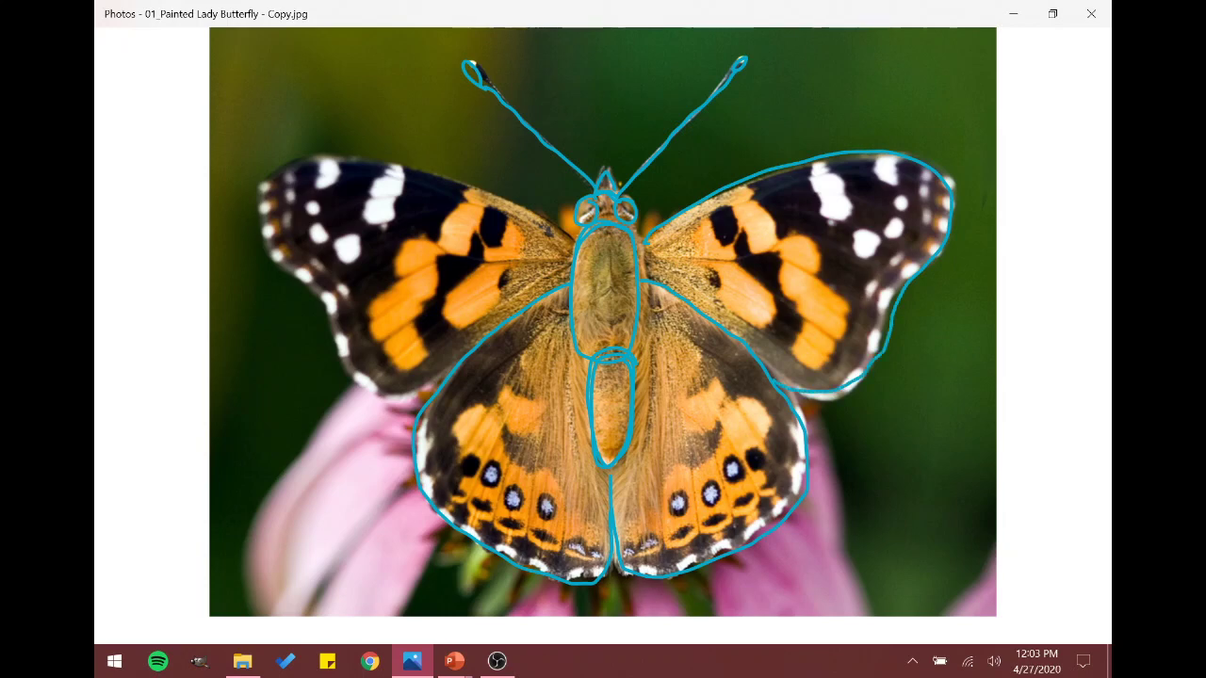
pyautogui.moveTo(573, 239)
pyautogui.mouseDown()
pyautogui.moveTo(347, 152)
pyautogui.moveTo(243, 219)
pyautogui.moveTo(351, 392)
pyautogui.moveTo(414, 390)
pyautogui.moveTo(456, 364)
pyautogui.mouseUp()
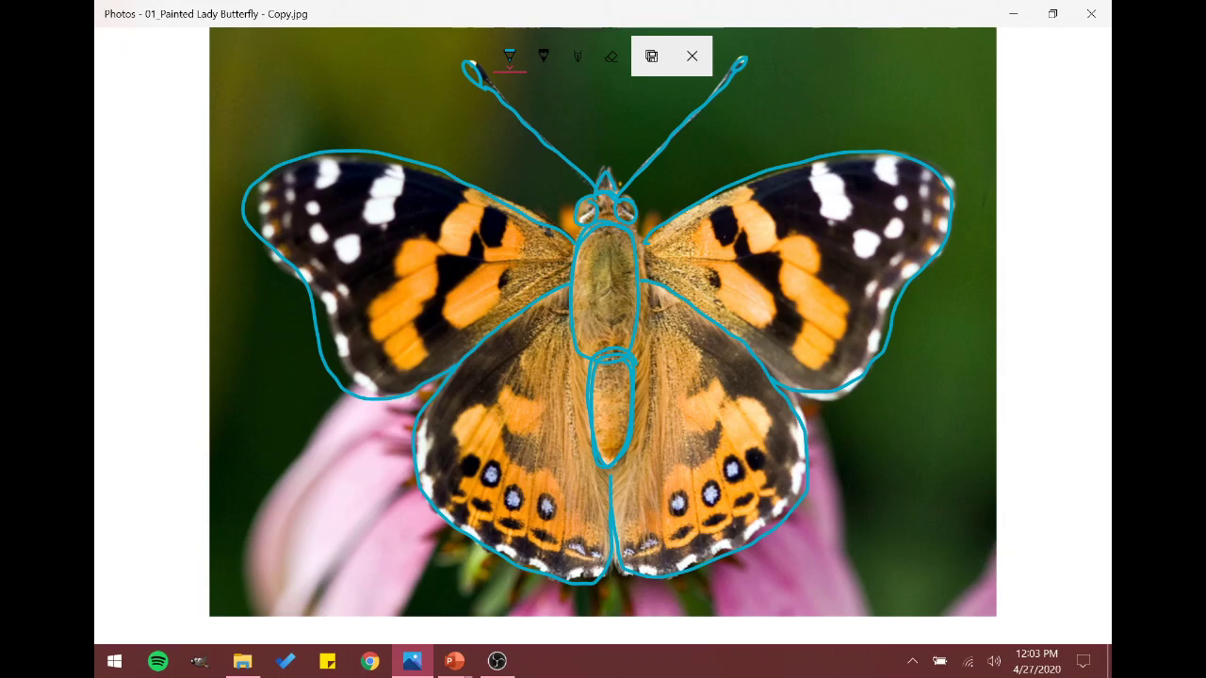
# Step: Set the pen to yellow and draw length guide lines beside the body and along the right upper and lower wings
pyautogui.click(509, 55)
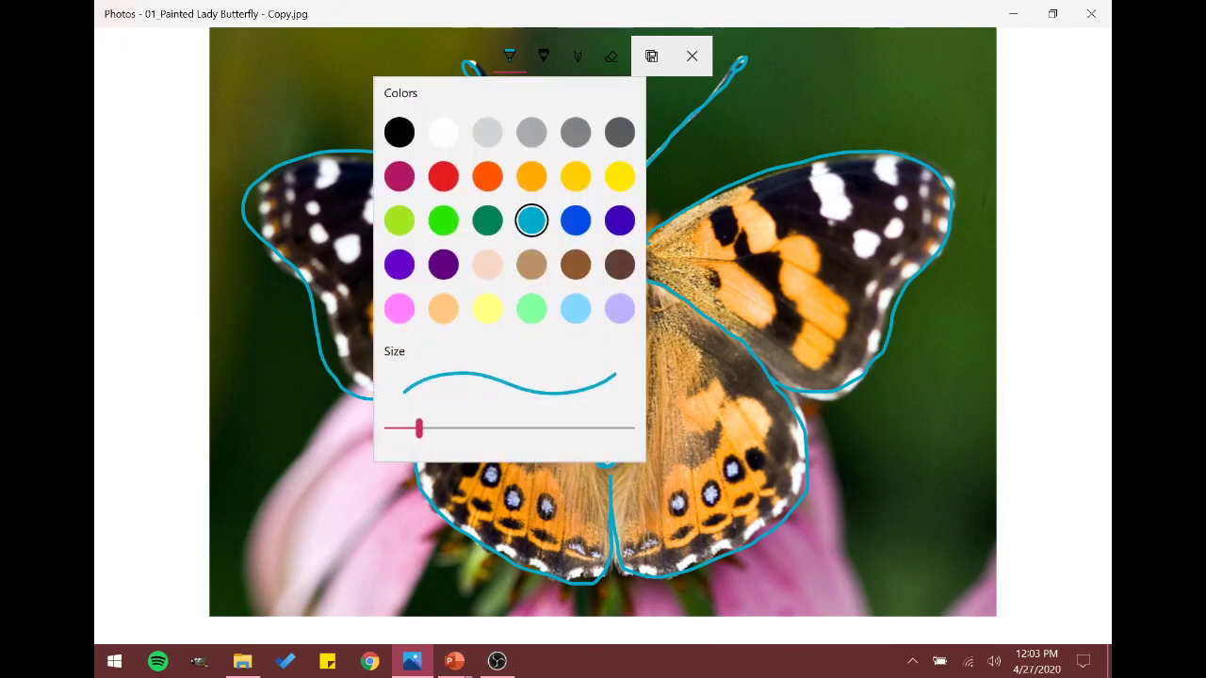
pyautogui.click(619, 176)
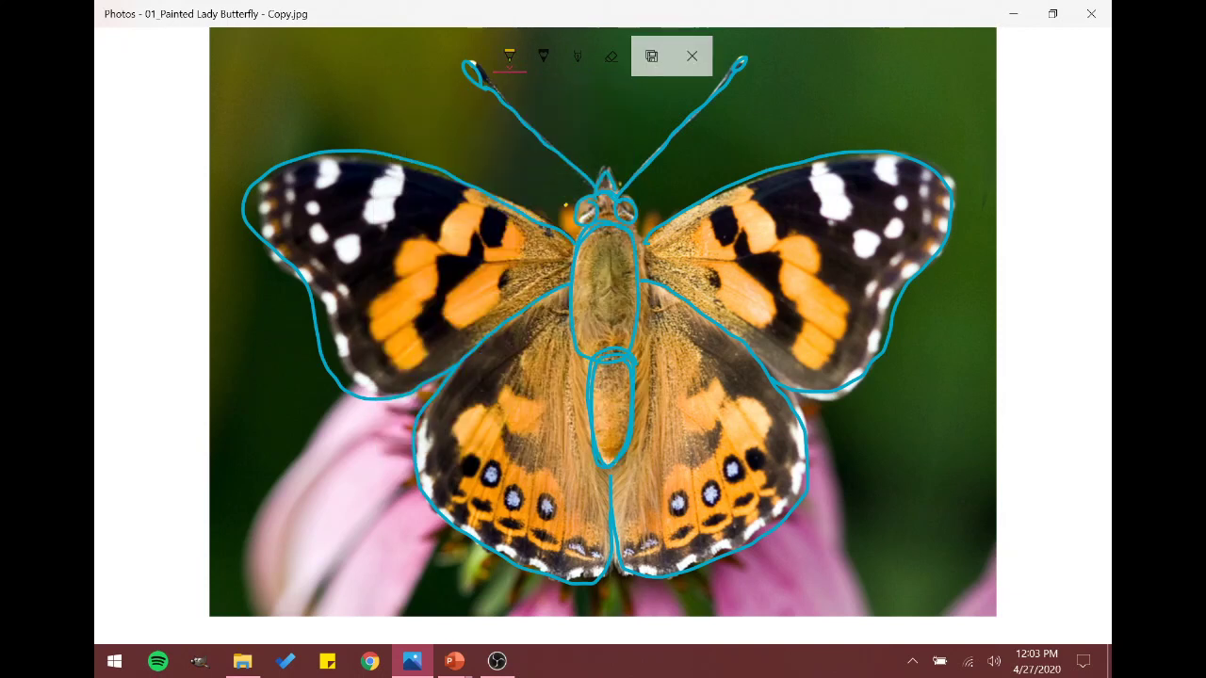
pyautogui.moveTo(566, 204)
pyautogui.mouseDown()
pyautogui.moveTo(558, 342)
pyautogui.moveTo(570, 469)
pyautogui.moveTo(558, 210)
pyautogui.mouseUp()
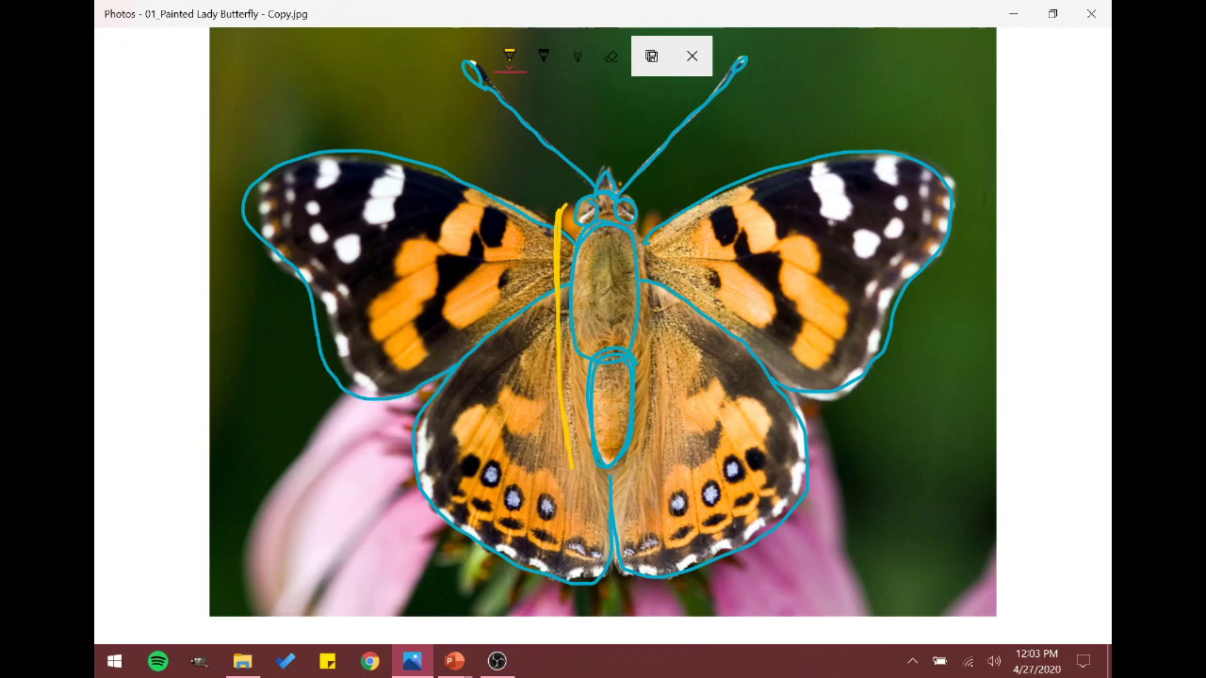
pyautogui.moveTo(669, 245)
pyautogui.mouseDown()
pyautogui.moveTo(942, 184)
pyautogui.moveTo(712, 224)
pyautogui.moveTo(882, 191)
pyautogui.mouseUp()
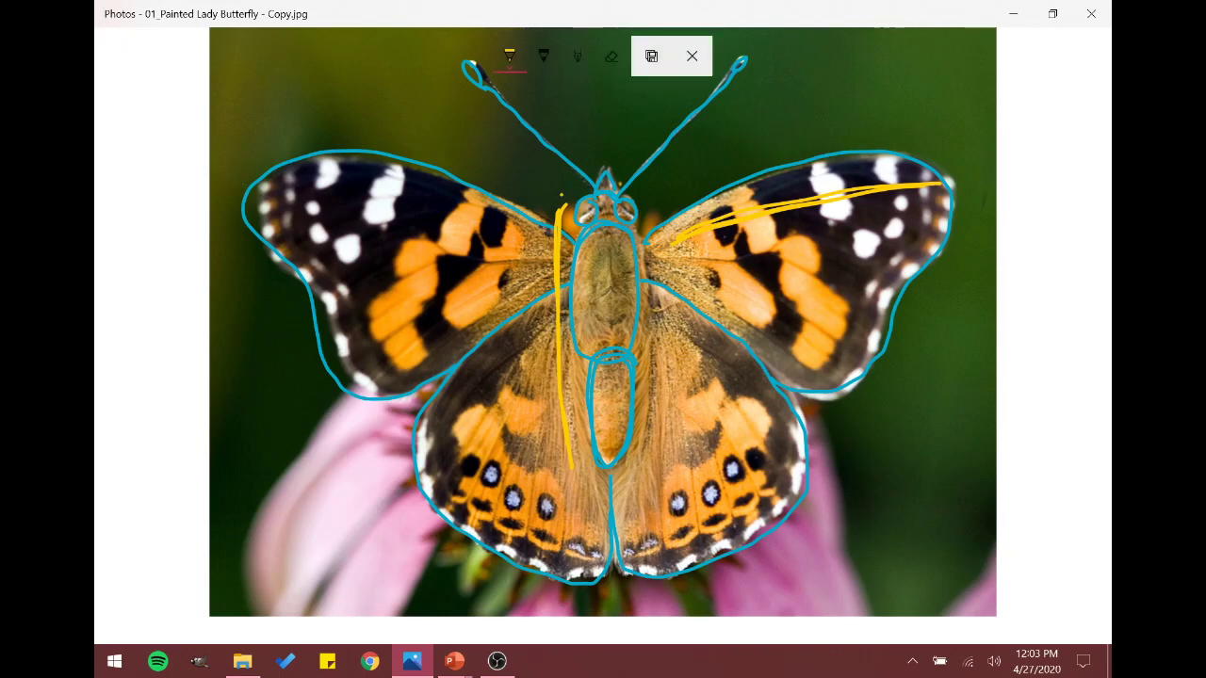
pyautogui.moveTo(656, 294)
pyautogui.mouseDown()
pyautogui.moveTo(713, 544)
pyautogui.moveTo(656, 303)
pyautogui.mouseUp()
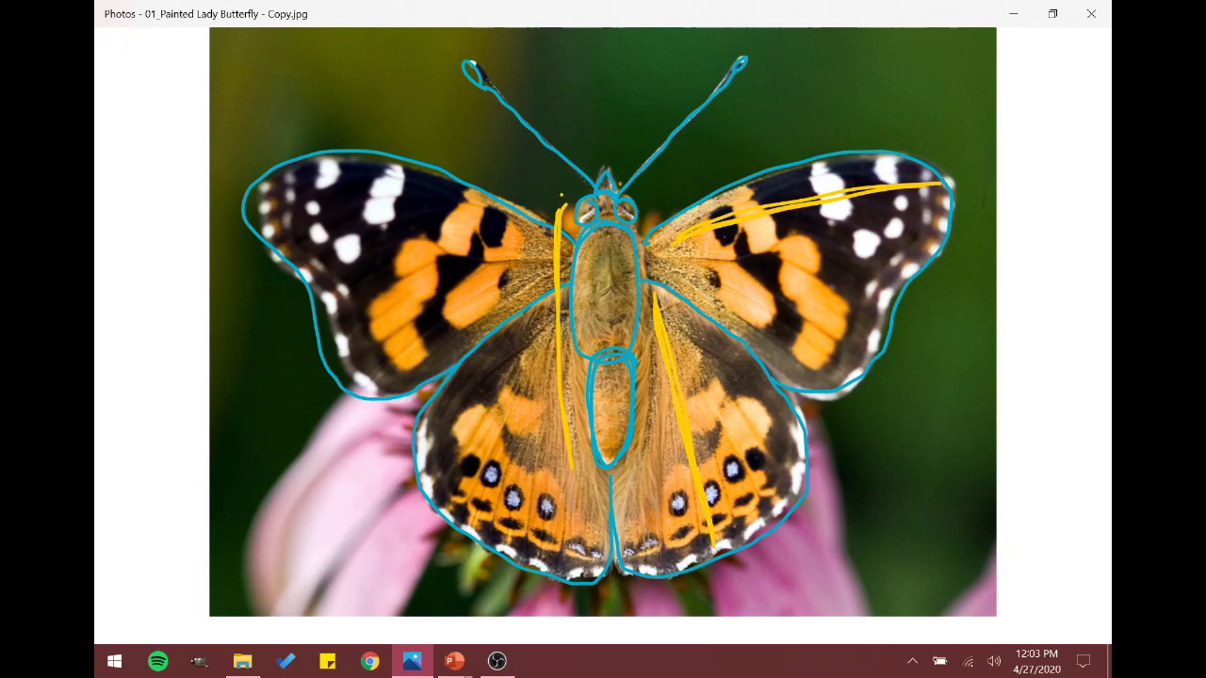
# Step: Save the inked butterfly picture as a JPG on the Desktop under the suggested file name
pyautogui.hotkey('ctrl', 's')
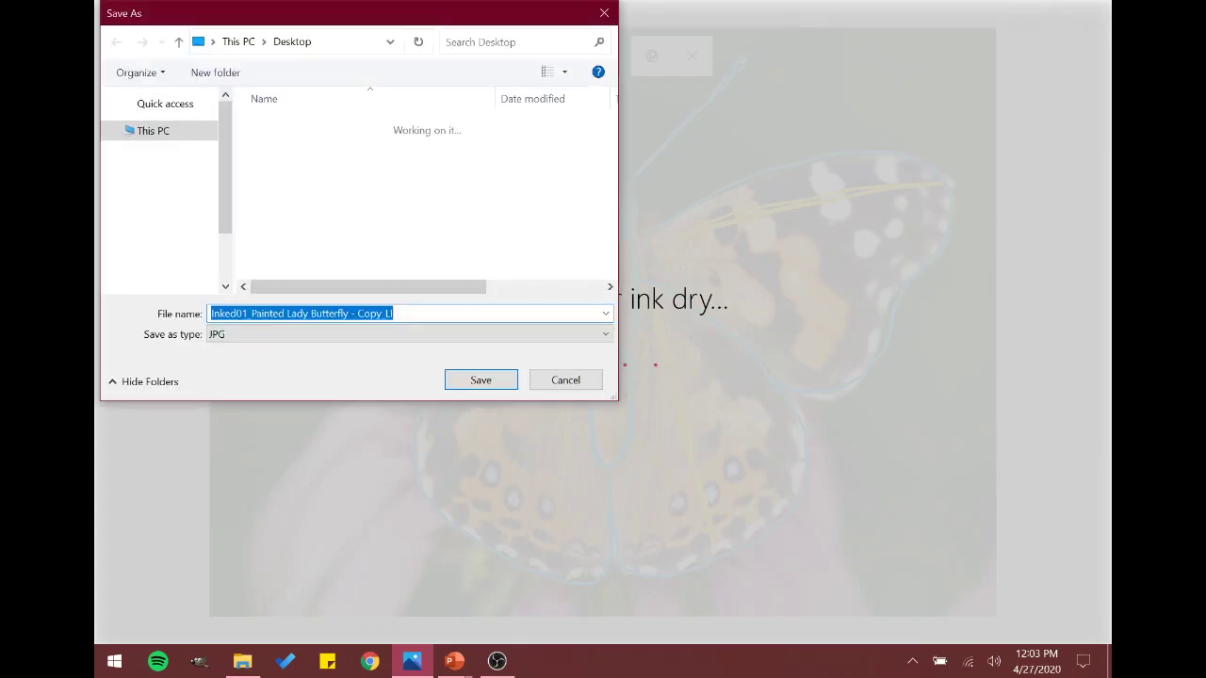
pyautogui.press('Return')
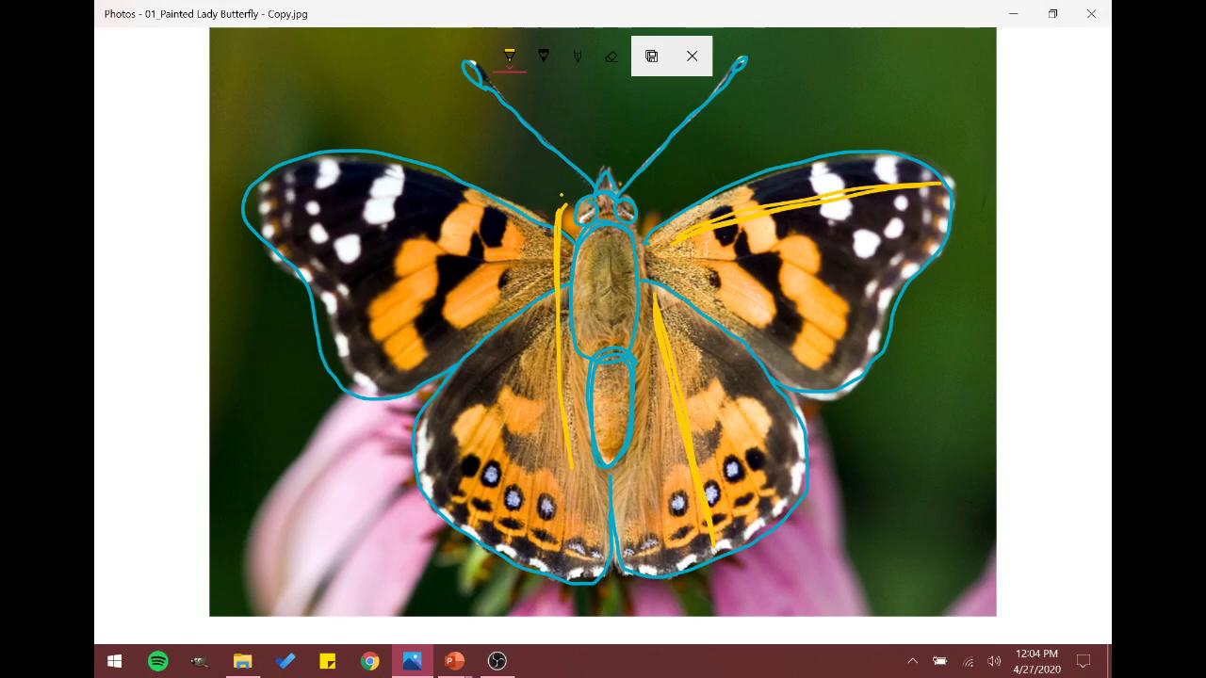
# Step: Erase the yellow guide lines and the blue outlines of the right upper and lower wings
pyautogui.click(612, 56)
pyautogui.click(560, 311)
pyautogui.click(682, 405)
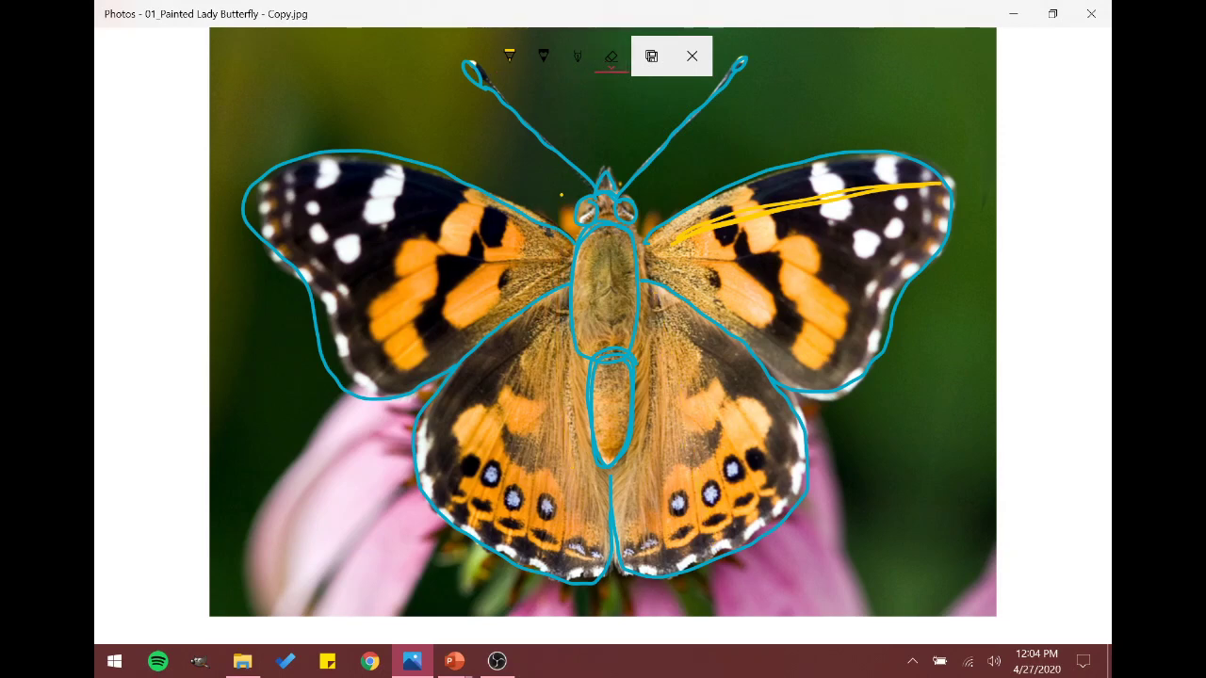
pyautogui.click(800, 200)
pyautogui.click(808, 158)
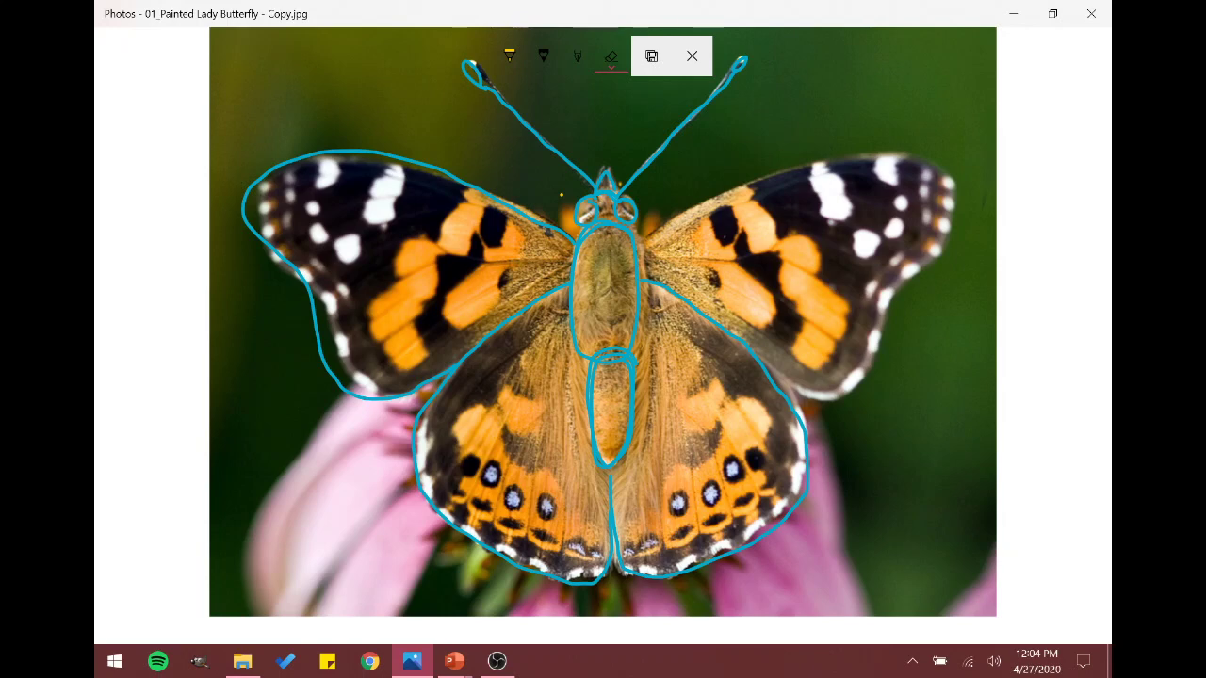
pyautogui.click(744, 551)
# Step: Set the pen to blue, sketch an undersized and an oversized pair of right wings, and erase these trial outlines
pyautogui.click(509, 56)
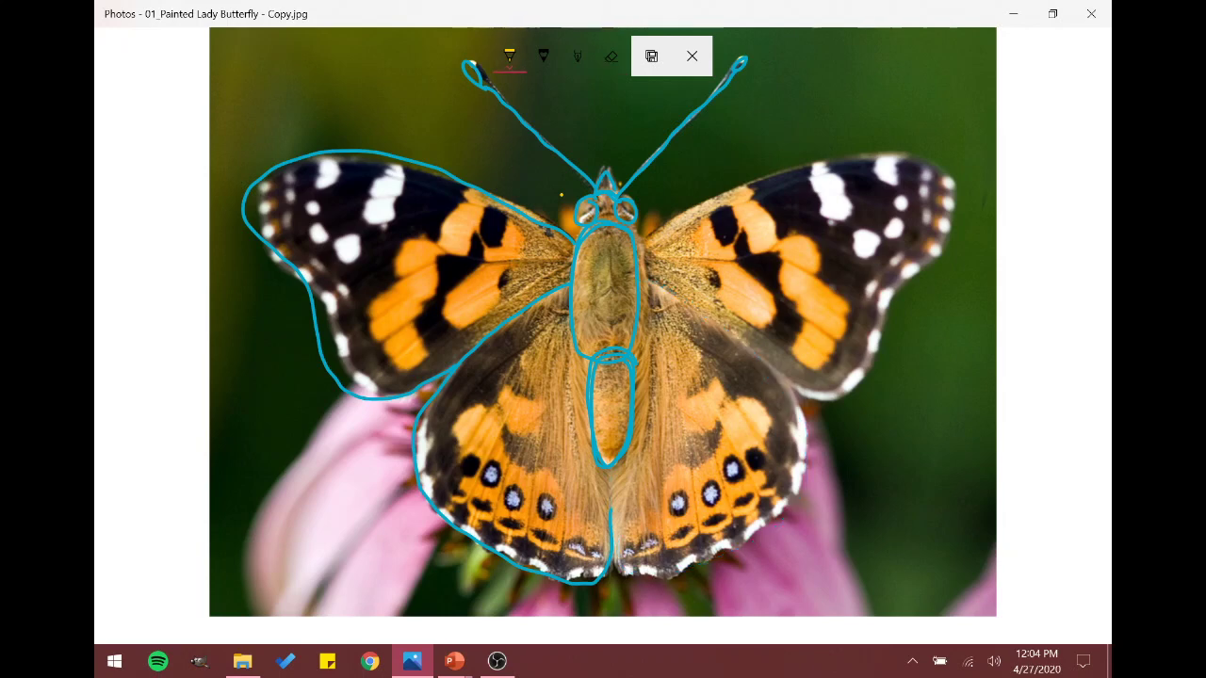
pyautogui.click(509, 55)
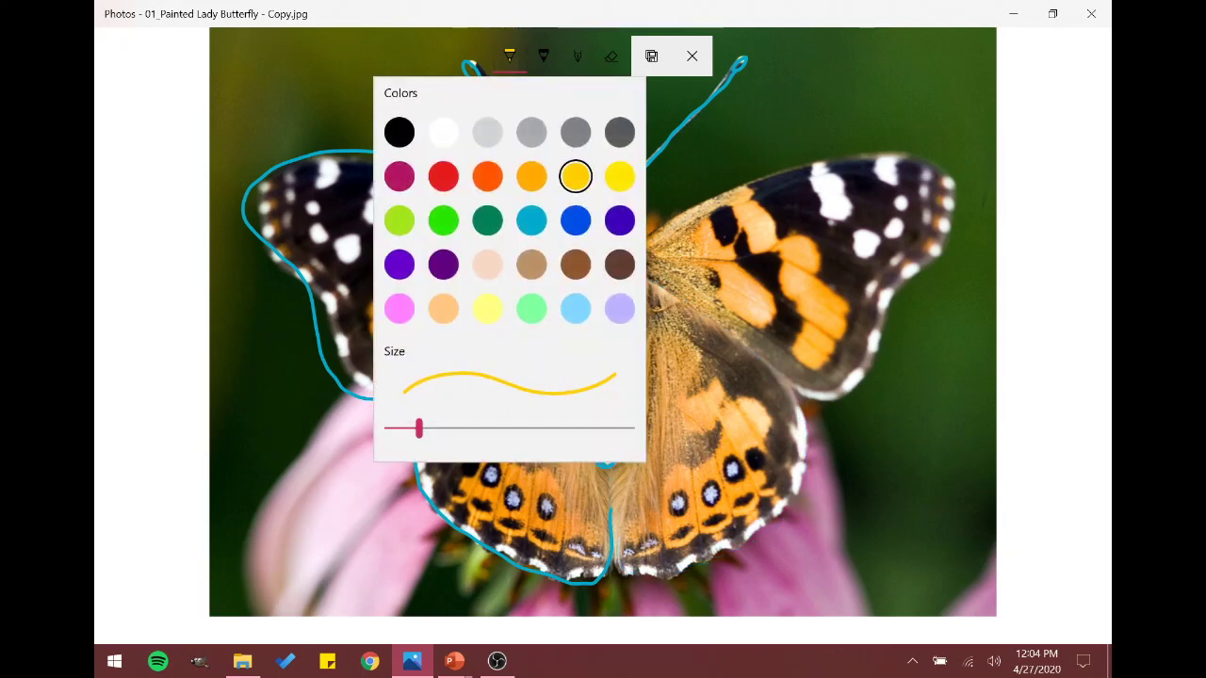
pyautogui.click(531, 220)
pyautogui.moveTo(648, 236)
pyautogui.mouseDown()
pyautogui.moveTo(696, 205)
pyautogui.moveTo(826, 222)
pyautogui.moveTo(818, 297)
pyautogui.moveTo(740, 375)
pyautogui.moveTo(658, 305)
pyautogui.moveTo(706, 360)
pyautogui.moveTo(663, 480)
pyautogui.mouseUp()
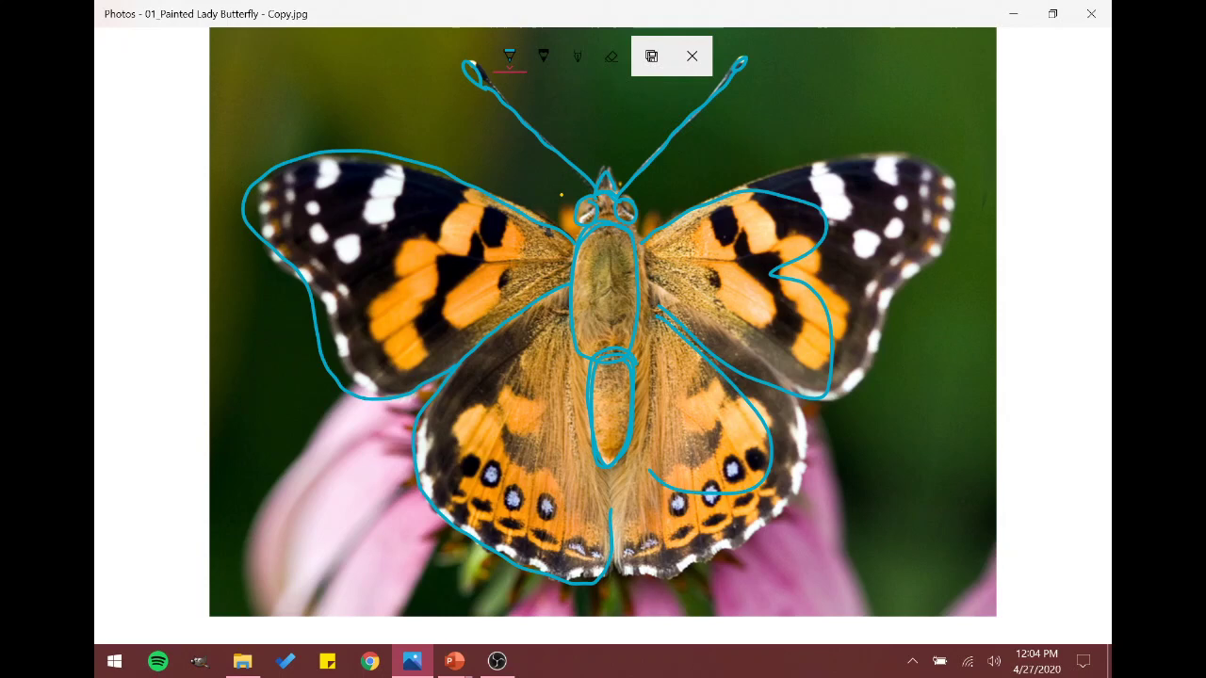
pyautogui.moveTo(646, 238)
pyautogui.mouseDown()
pyautogui.moveTo(996, 149)
pyautogui.moveTo(928, 356)
pyautogui.moveTo(924, 525)
pyautogui.moveTo(821, 485)
pyautogui.moveTo(652, 499)
pyautogui.mouseUp()
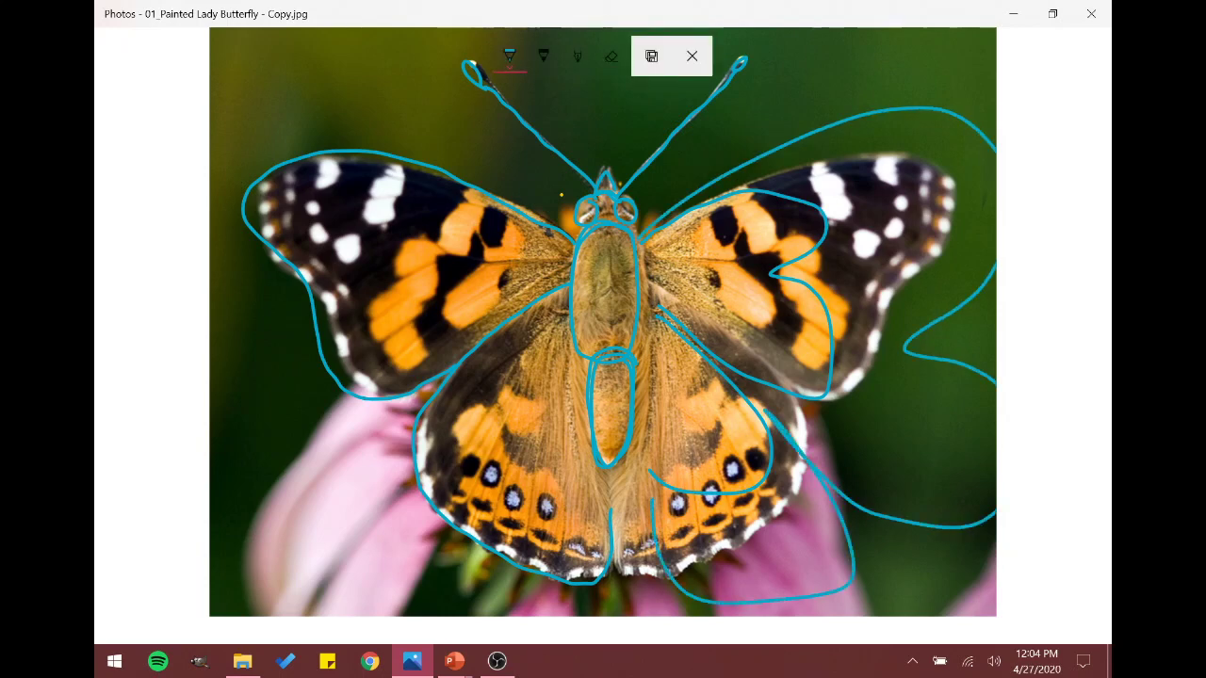
pyautogui.click(611, 56)
pyautogui.moveTo(754, 141)
pyautogui.mouseDown()
pyautogui.moveTo(773, 273)
pyautogui.moveTo(716, 377)
pyautogui.mouseUp()
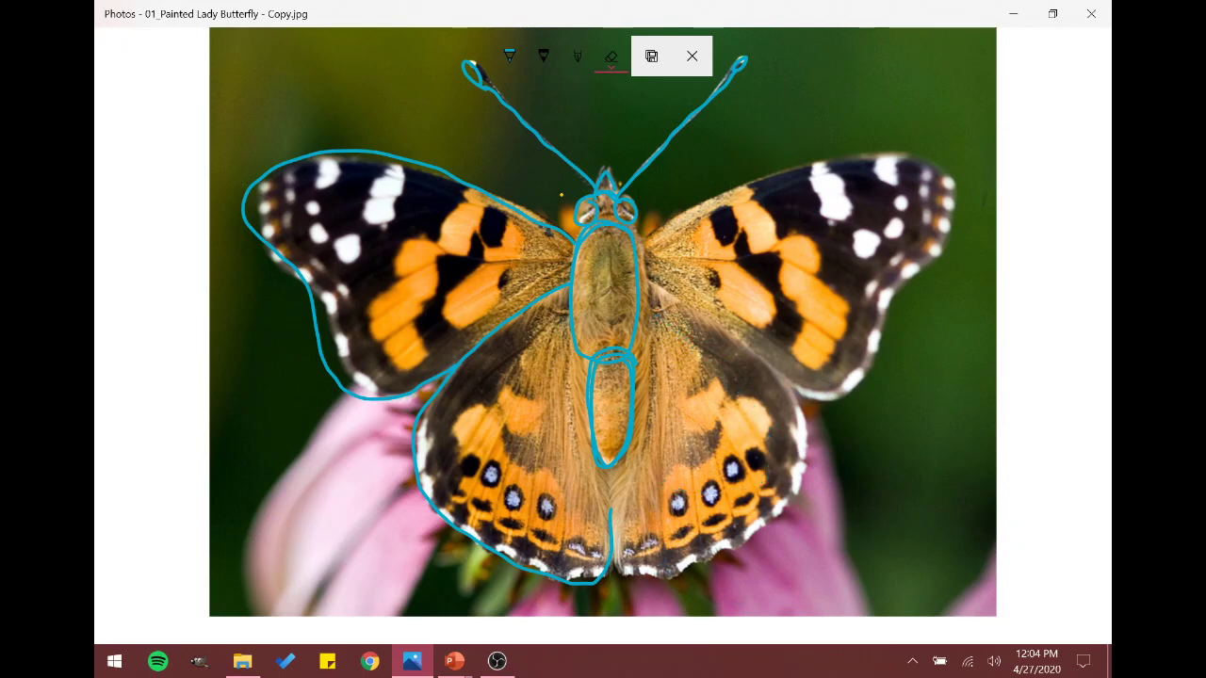
# Step: Redraw the outlines of the right upper and lower wings with the blue pen, following the photo's wing edges
pyautogui.click(510, 56)
pyautogui.moveTo(650, 231)
pyautogui.mouseDown()
pyautogui.moveTo(896, 154)
pyautogui.moveTo(906, 262)
pyautogui.moveTo(850, 394)
pyautogui.mouseUp()
pyautogui.moveTo(643, 288)
pyautogui.mouseDown()
pyautogui.moveTo(809, 424)
pyautogui.moveTo(629, 566)
pyautogui.moveTo(596, 476)
pyautogui.mouseUp()
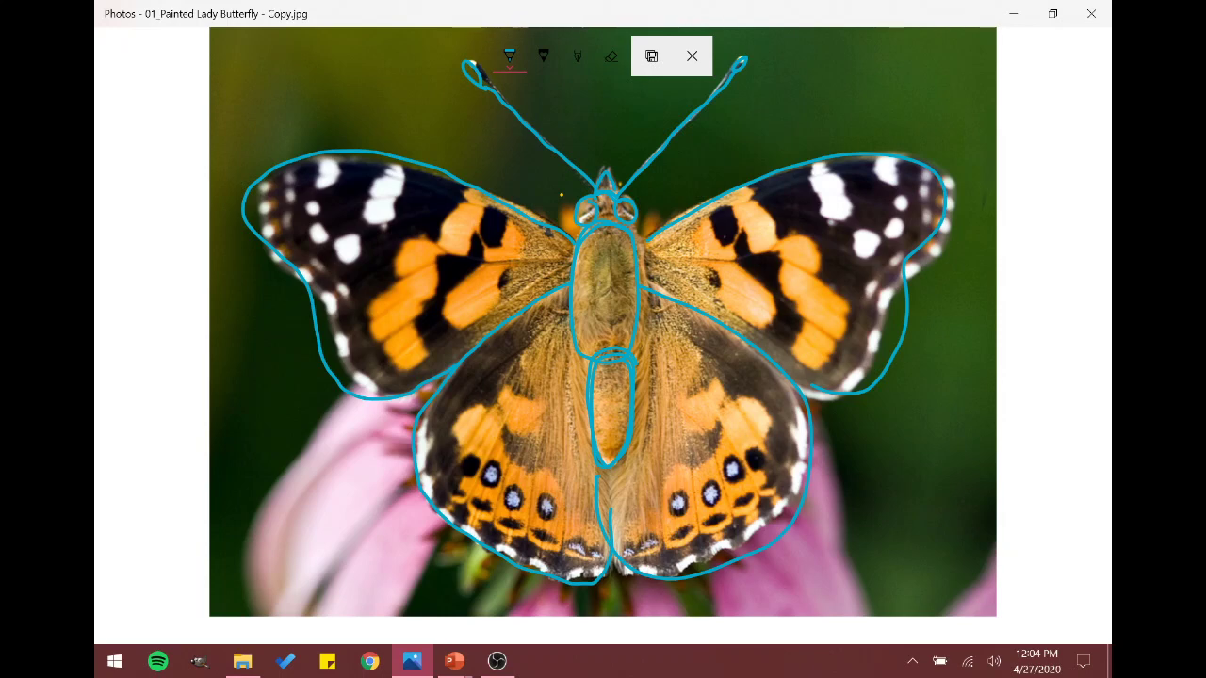
# Step: Erase the right upper wing's outline and retrace it more closely around the wing's edge in blue
pyautogui.click(611, 56)
pyautogui.click(900, 331)
pyautogui.click(509, 56)
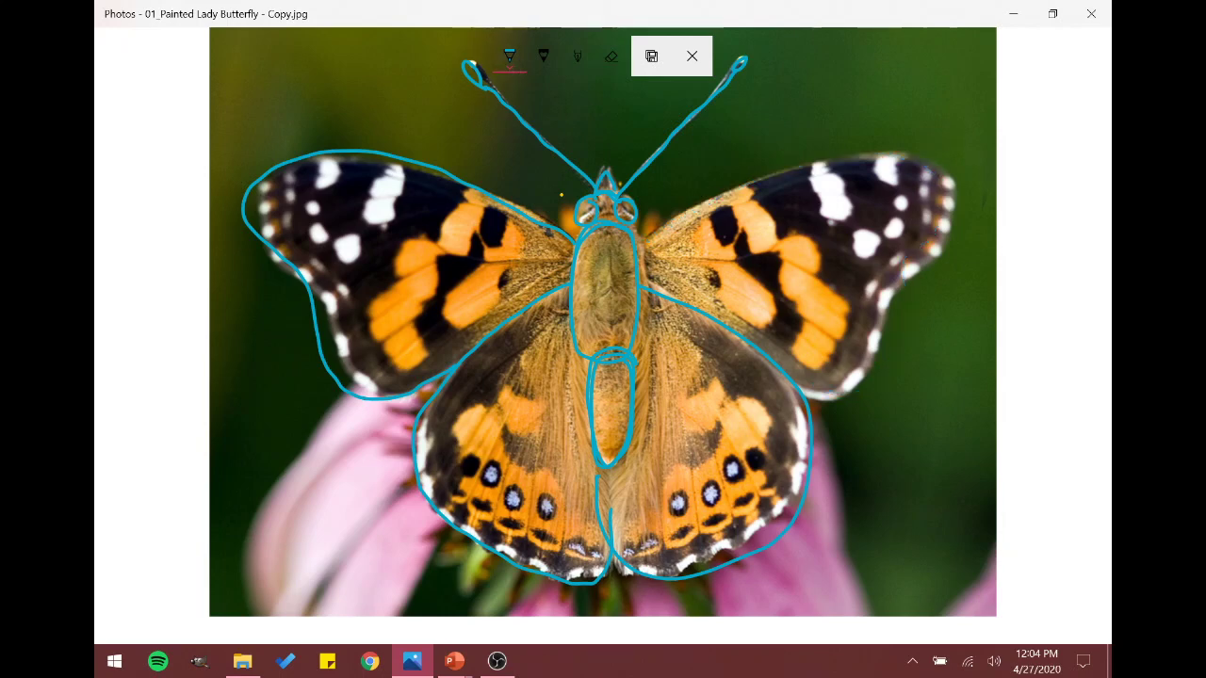
pyautogui.moveTo(640, 247); pyautogui.dragTo(746, 184)
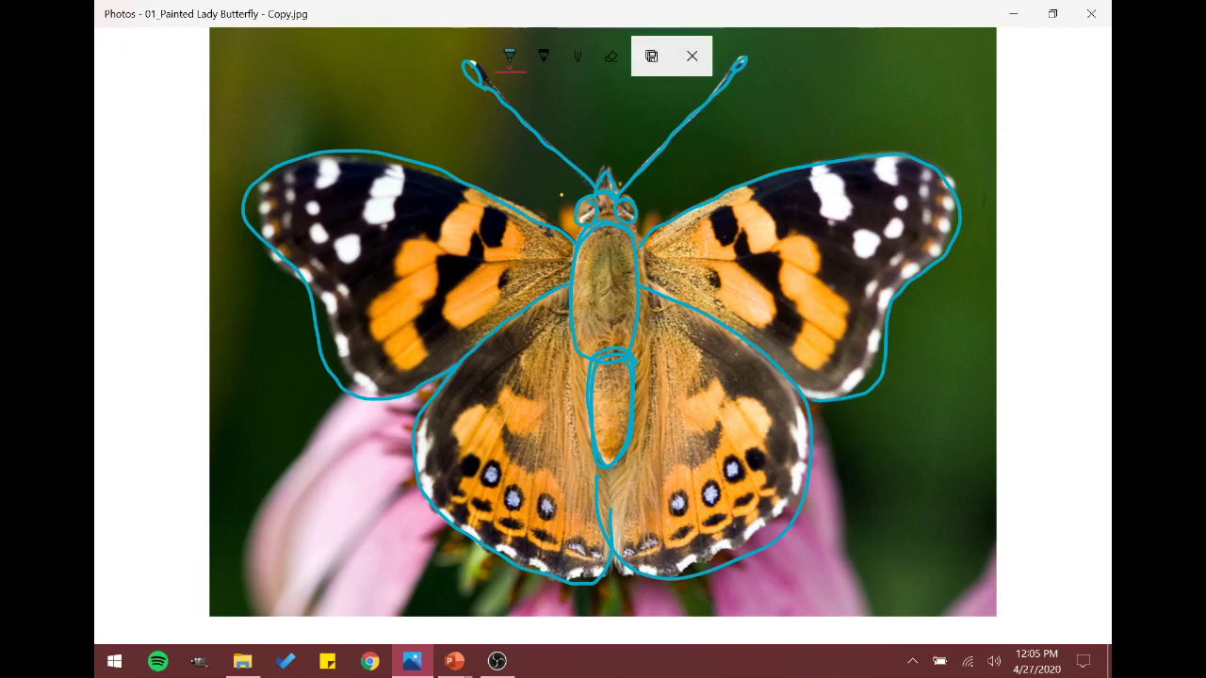
# Step: Trace the borders of the orange patches and the black markings between them on the right upper wing
pyautogui.moveTo(742, 192)
pyautogui.mouseDown()
pyautogui.moveTo(771, 201)
pyautogui.moveTo(784, 239)
pyautogui.moveTo(821, 252)
pyautogui.moveTo(816, 282)
pyautogui.moveTo(846, 335)
pyautogui.moveTo(808, 363)
pyautogui.moveTo(759, 332)
pyautogui.mouseUp()
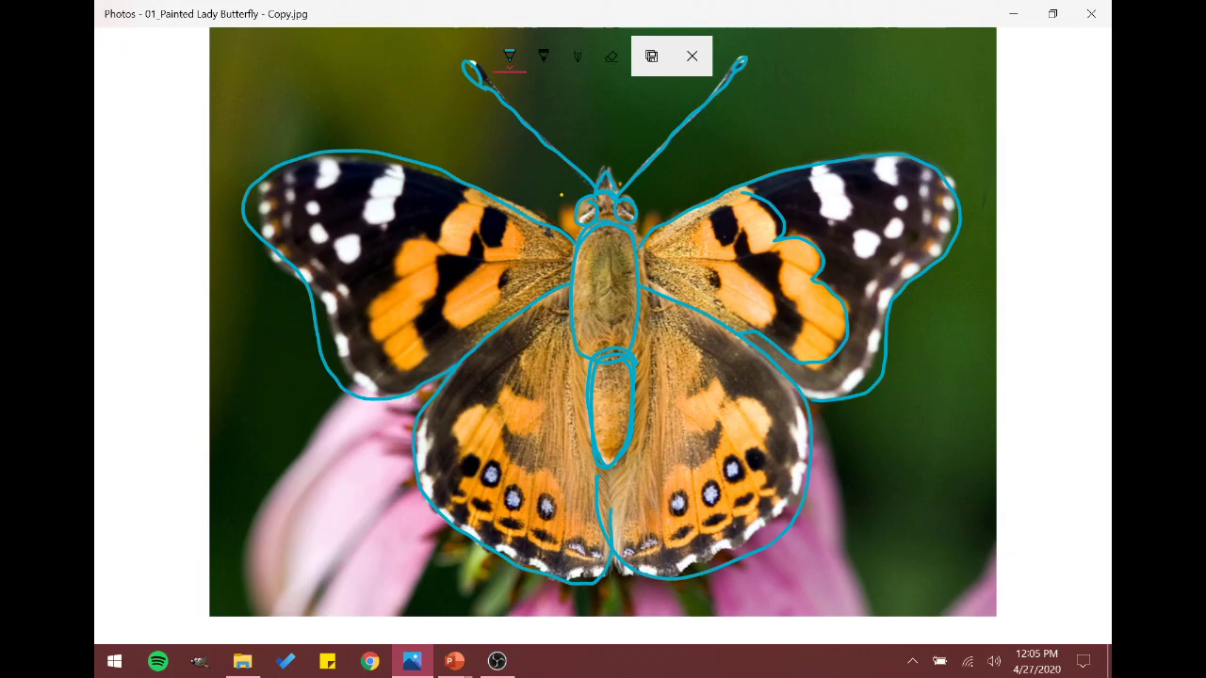
pyautogui.moveTo(722, 209)
pyautogui.mouseDown()
pyautogui.moveTo(774, 301)
pyautogui.moveTo(765, 336)
pyautogui.mouseUp()
pyautogui.moveTo(749, 241)
pyautogui.mouseDown()
pyautogui.moveTo(786, 300)
pyautogui.moveTo(790, 356)
pyautogui.mouseUp()
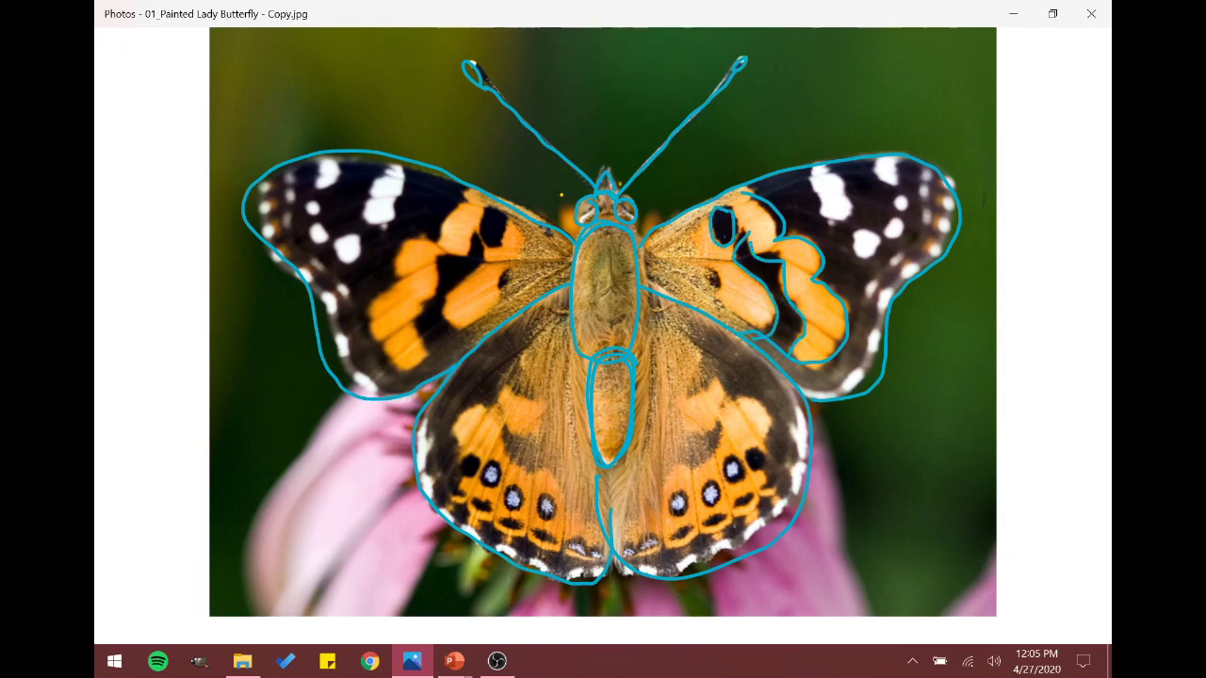
# Step: Circle the white spots near the right upper wing's tip and outer edge, and draw an inner border line along that edge
pyautogui.moveTo(834, 169)
pyautogui.mouseDown()
pyautogui.moveTo(816, 175)
pyautogui.moveTo(847, 219)
pyautogui.moveTo(834, 178)
pyautogui.moveTo(902, 186)
pyautogui.moveTo(890, 161)
pyautogui.moveTo(895, 224)
pyautogui.moveTo(854, 238)
pyautogui.mouseUp()
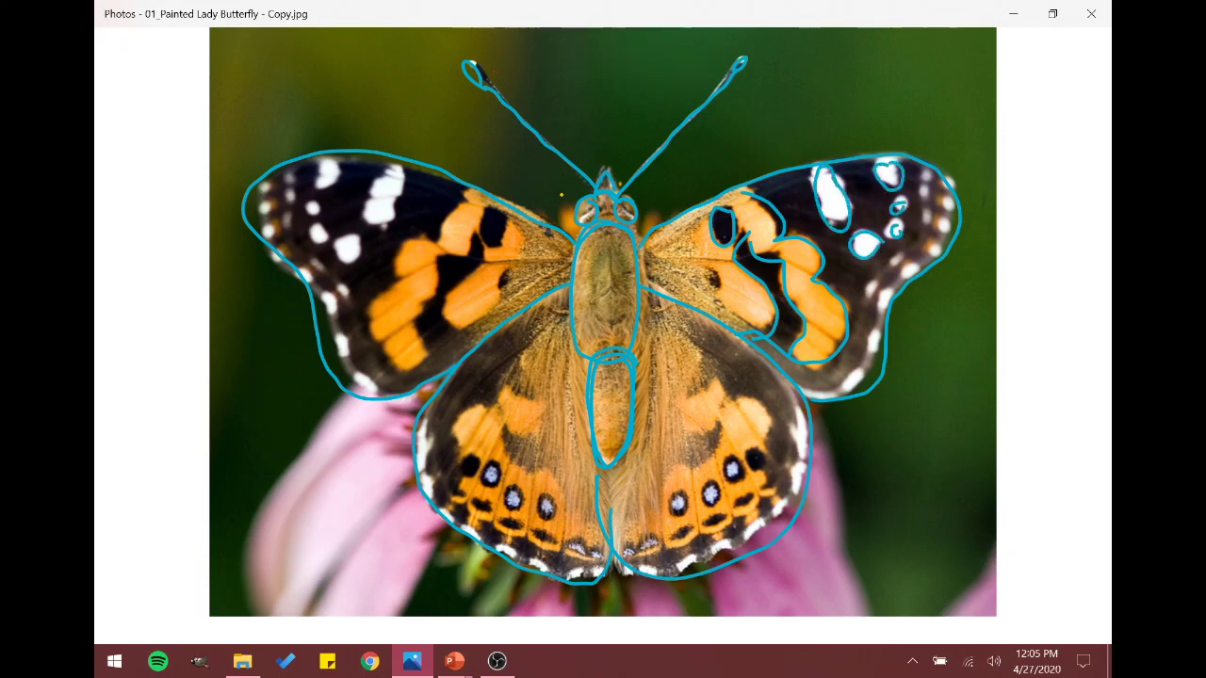
pyautogui.moveTo(858, 377)
pyautogui.mouseDown()
pyautogui.moveTo(842, 394)
pyautogui.moveTo(878, 378)
pyautogui.mouseUp()
pyautogui.moveTo(871, 325); pyautogui.dragTo(866, 356)
pyautogui.moveTo(893, 283)
pyautogui.mouseDown()
pyautogui.moveTo(878, 305)
pyautogui.moveTo(925, 262)
pyautogui.mouseUp()
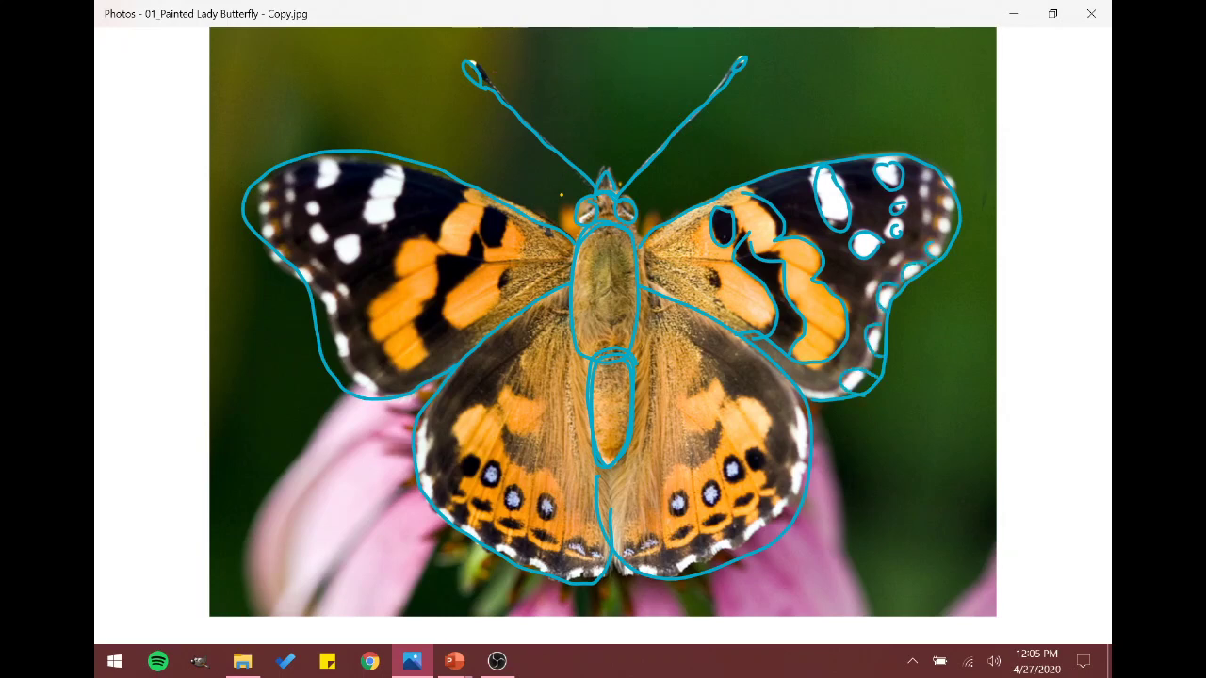
pyautogui.moveTo(947, 213)
pyautogui.mouseDown()
pyautogui.moveTo(947, 233)
pyautogui.moveTo(951, 211)
pyautogui.mouseUp()
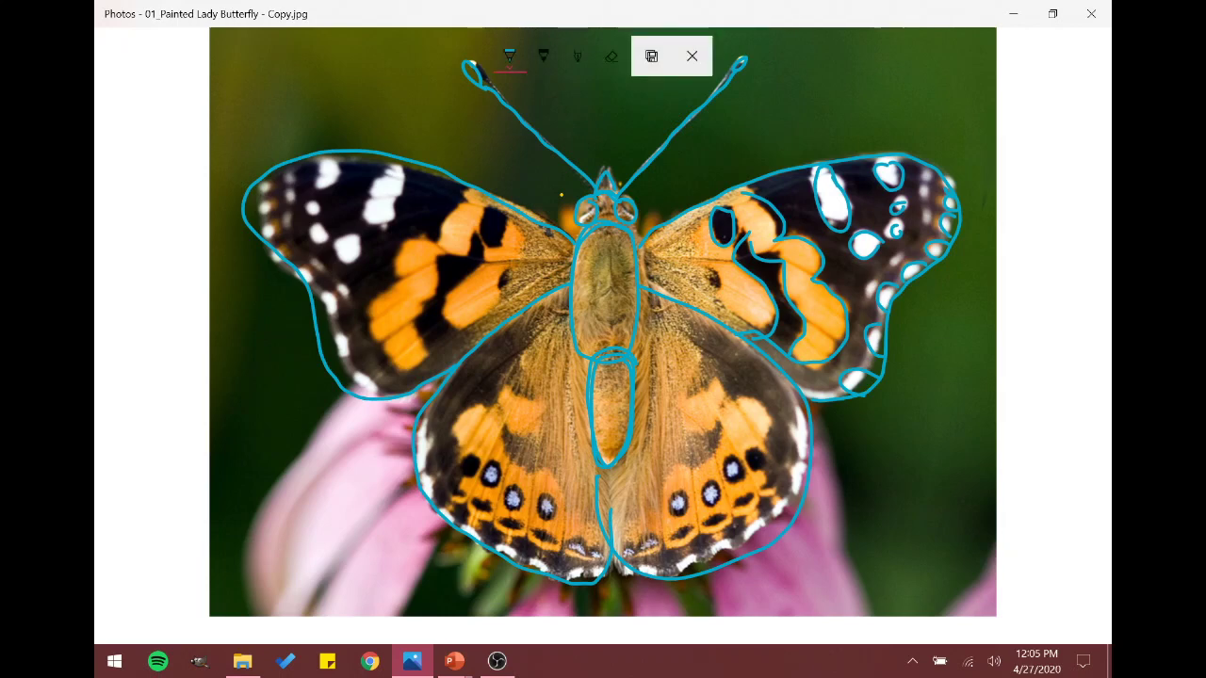
pyautogui.moveTo(805, 385)
pyautogui.mouseDown()
pyautogui.moveTo(831, 381)
pyautogui.moveTo(859, 354)
pyautogui.moveTo(942, 187)
pyautogui.mouseUp()
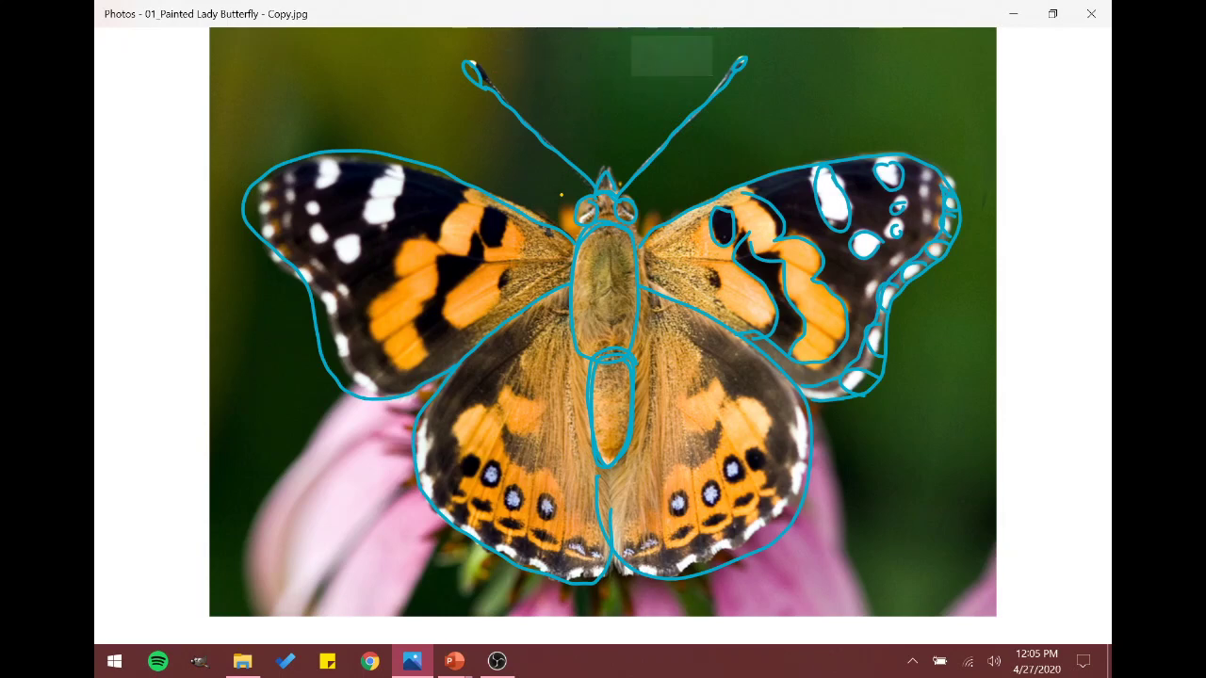
# Step: Trace the right lower wing's orange area border, dark crescent, row of round eyespots and white edge markings
pyautogui.moveTo(701, 324)
pyautogui.mouseDown()
pyautogui.moveTo(699, 394)
pyautogui.moveTo(748, 398)
pyautogui.moveTo(770, 435)
pyautogui.moveTo(770, 475)
pyautogui.mouseUp()
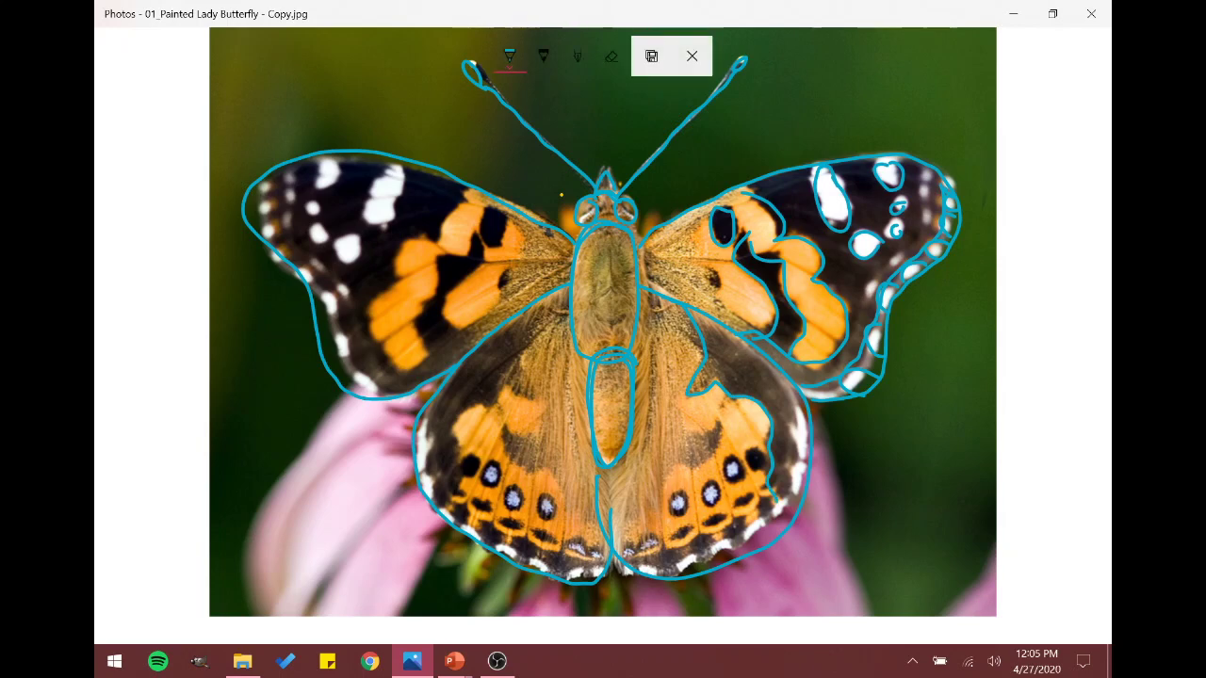
pyautogui.moveTo(663, 430)
pyautogui.mouseDown()
pyautogui.moveTo(722, 420)
pyautogui.moveTo(683, 464)
pyautogui.moveTo(662, 440)
pyautogui.mouseUp()
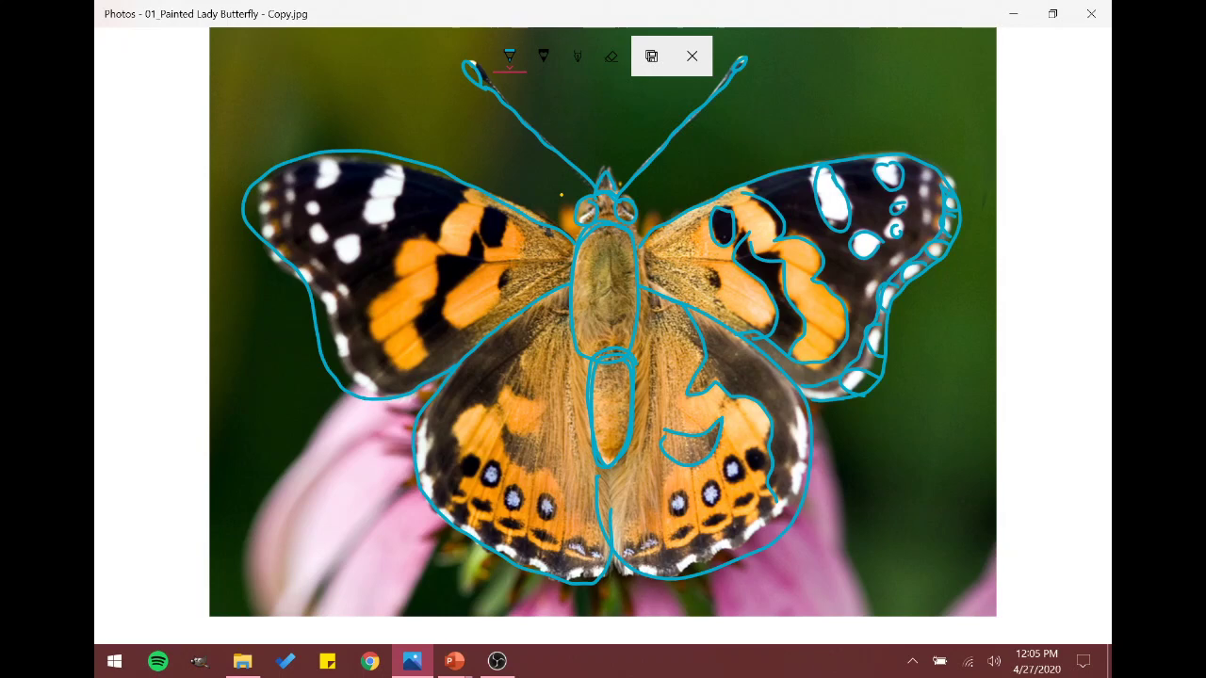
pyautogui.moveTo(637, 569)
pyautogui.mouseDown()
pyautogui.moveTo(766, 530)
pyautogui.moveTo(803, 458)
pyautogui.moveTo(797, 418)
pyautogui.moveTo(769, 471)
pyautogui.moveTo(759, 451)
pyautogui.moveTo(707, 507)
pyautogui.moveTo(713, 486)
pyautogui.moveTo(684, 494)
pyautogui.mouseUp()
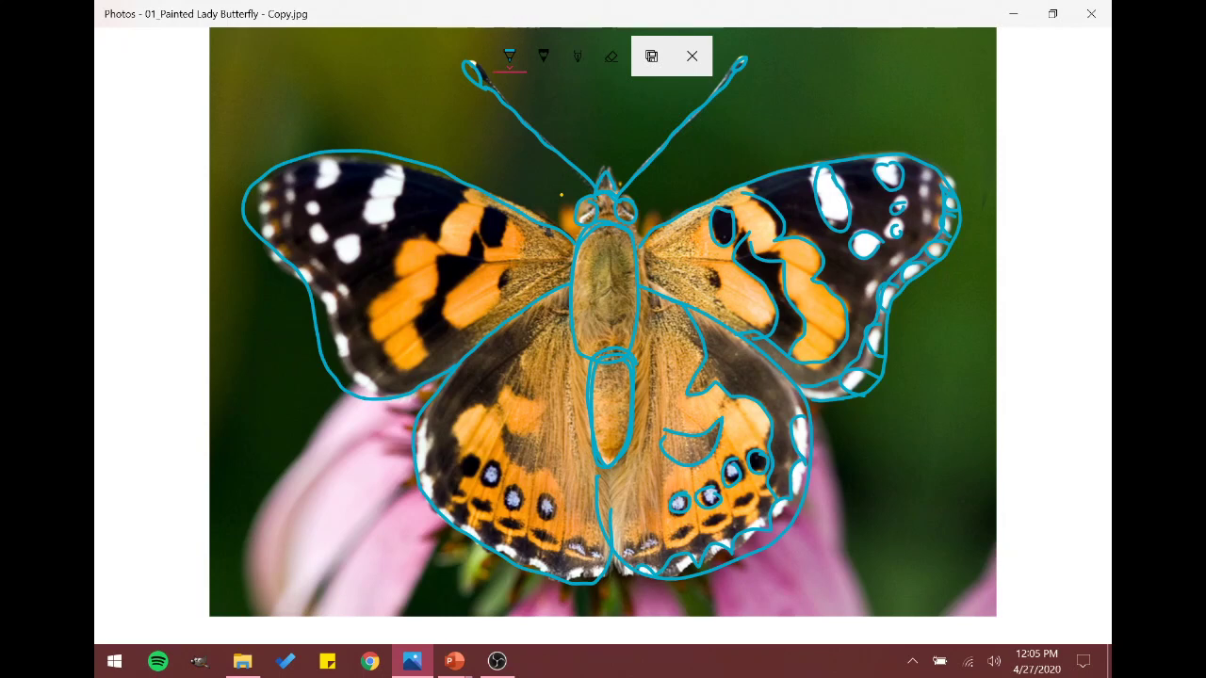
# Step: Switch to the PowerPoint presenter view and advance to the Bluebottle Butterfly slide
pyautogui.moveTo(454, 661)
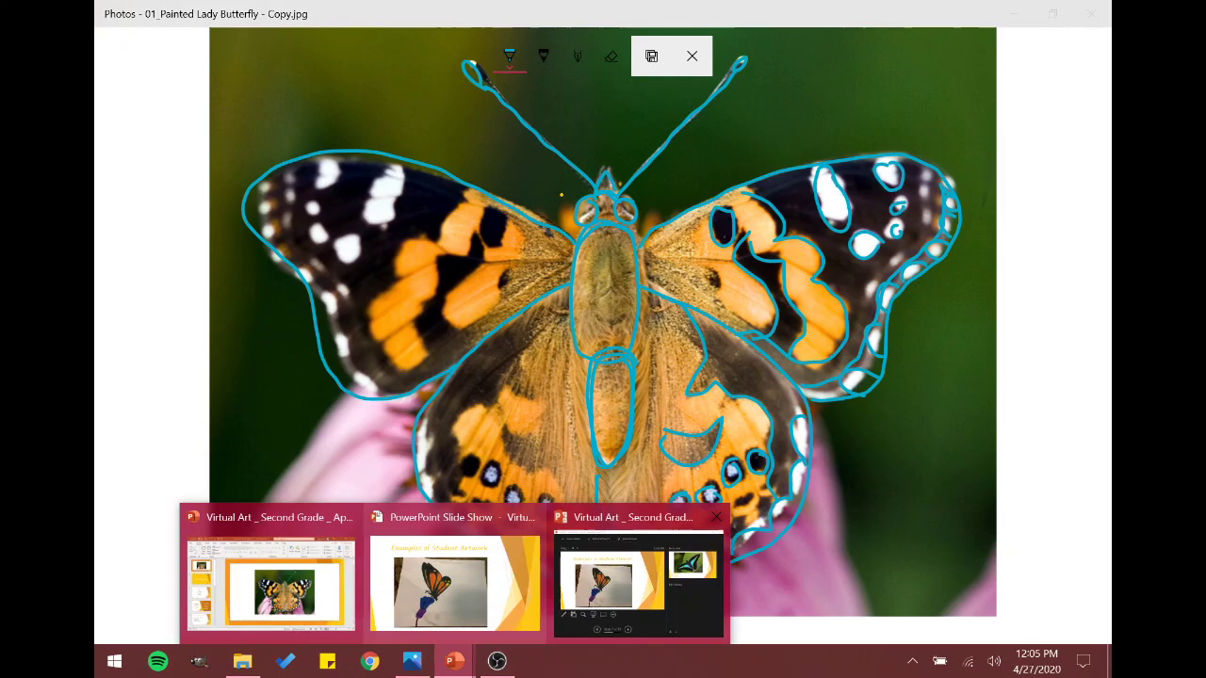
pyautogui.click(639, 579)
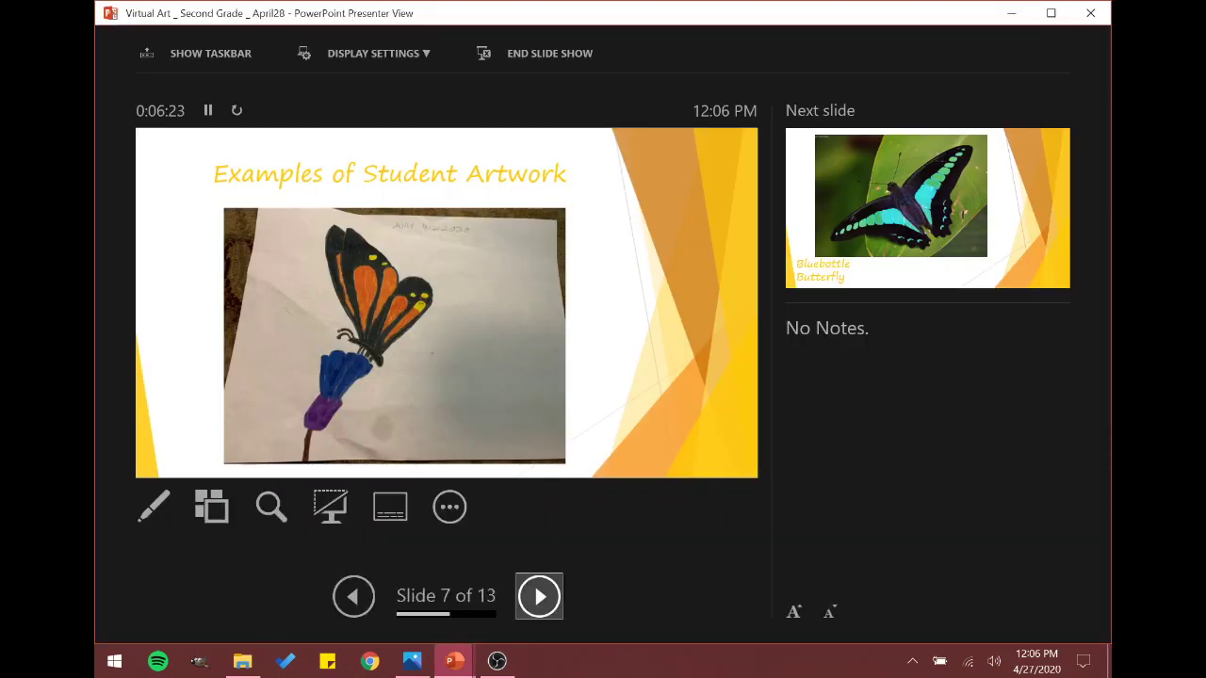
pyautogui.click(539, 596)
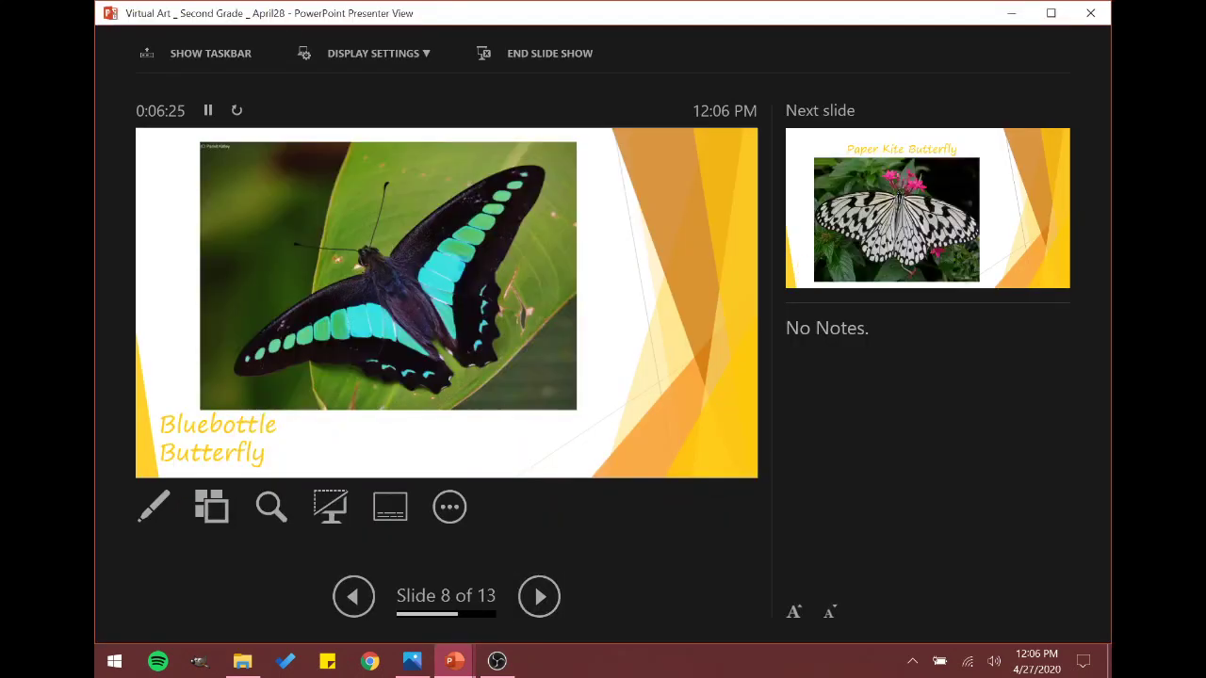